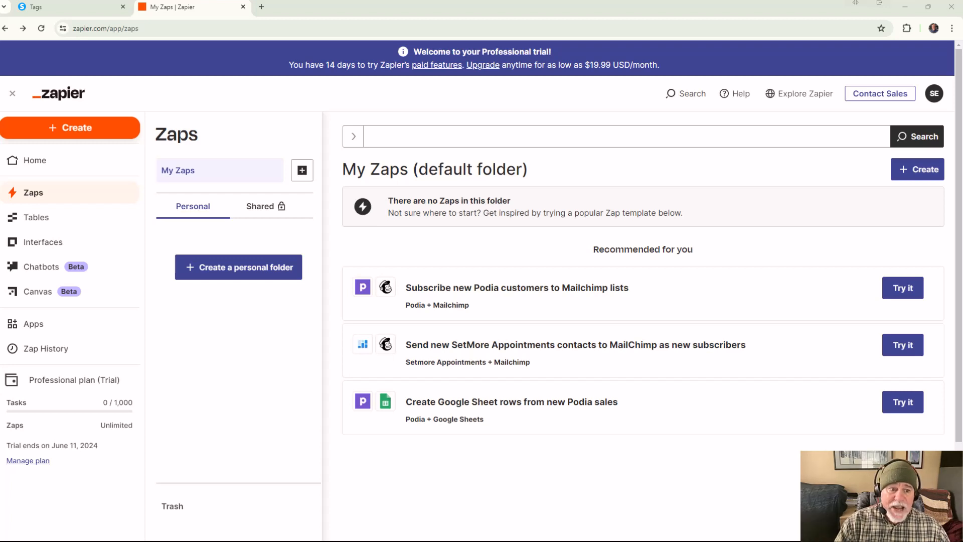
# Step: Create a new Zap and submit the prompt "I want to send customer information from the Setmore calendar app to the contacts in Systeme.io."
pyautogui.click(88, 144)
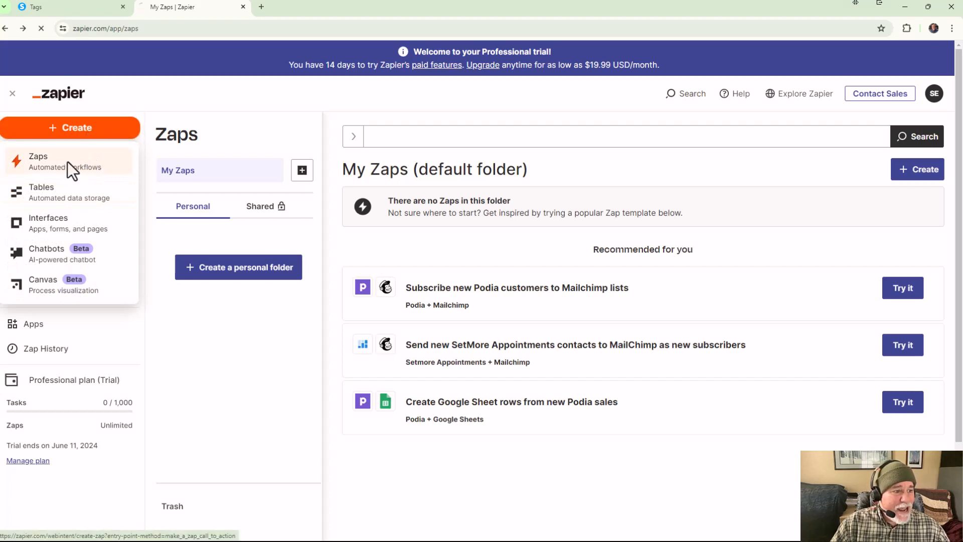
pyautogui.click(67, 163)
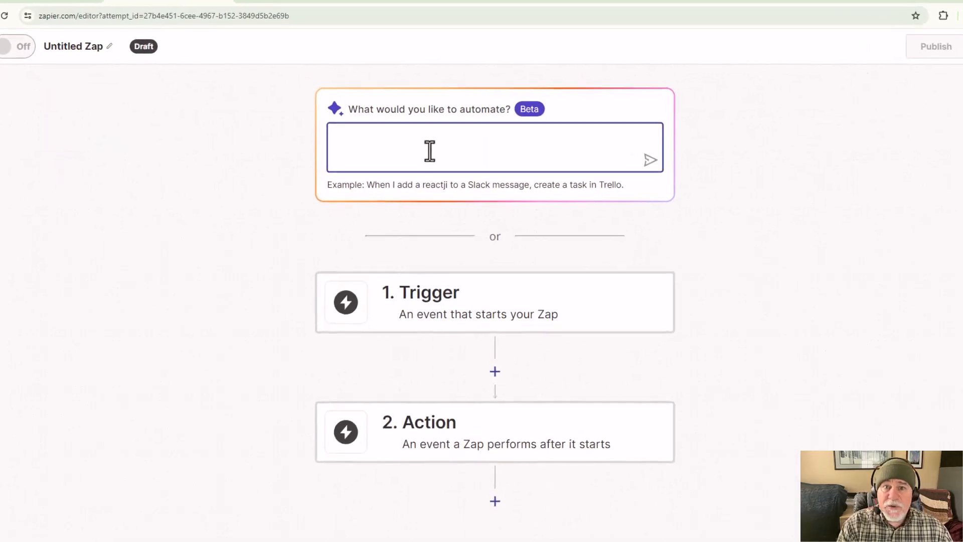
pyautogui.write('I want to')
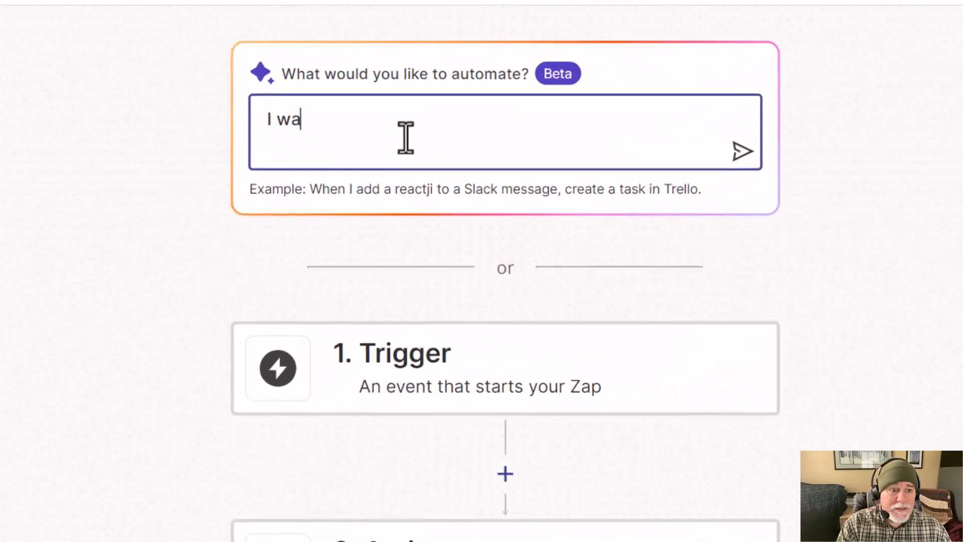
pyautogui.write(' send ')
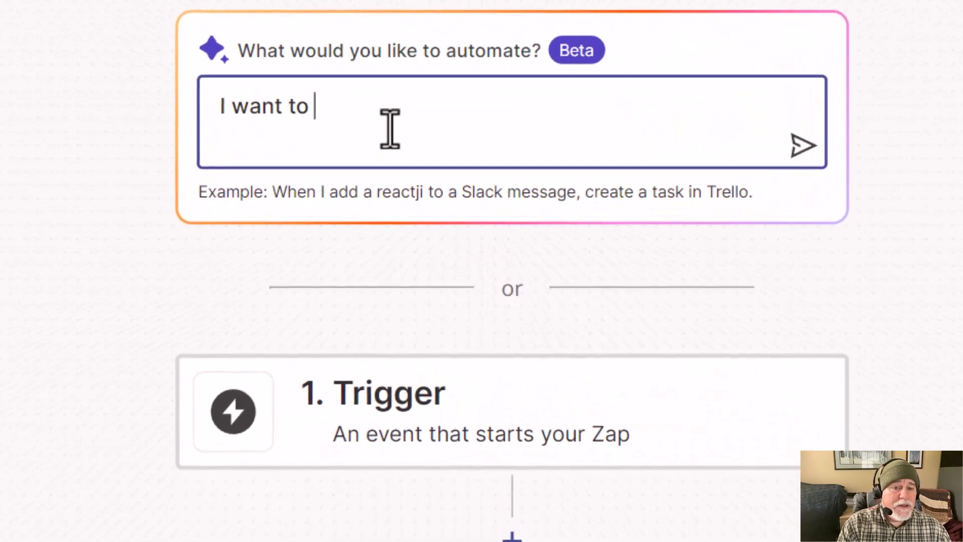
pyautogui.write('custoemr')
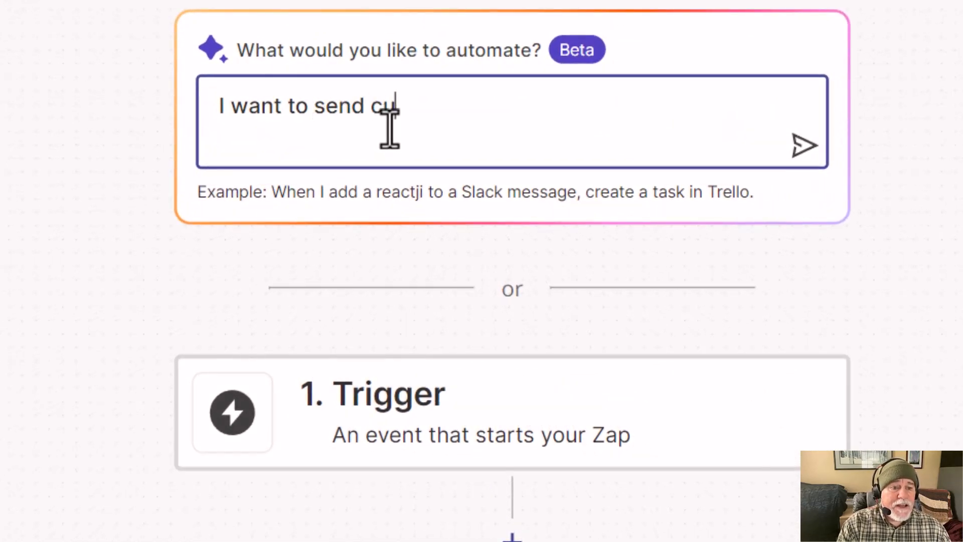
pyautogui.press('BackSpace')
pyautogui.press('BackSpace')
pyautogui.press('BackSpace')
pyautogui.press('BackSpace')
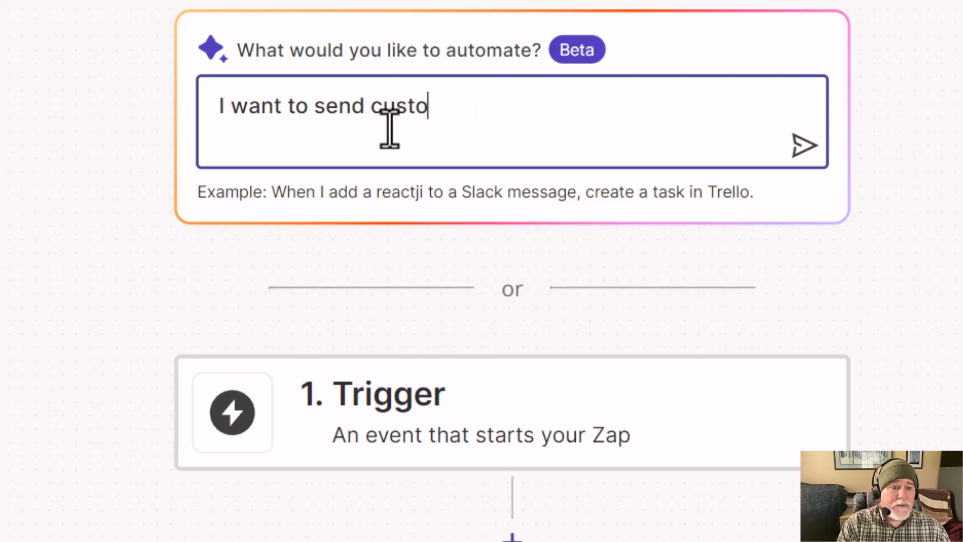
pyautogui.write('mer information from ')
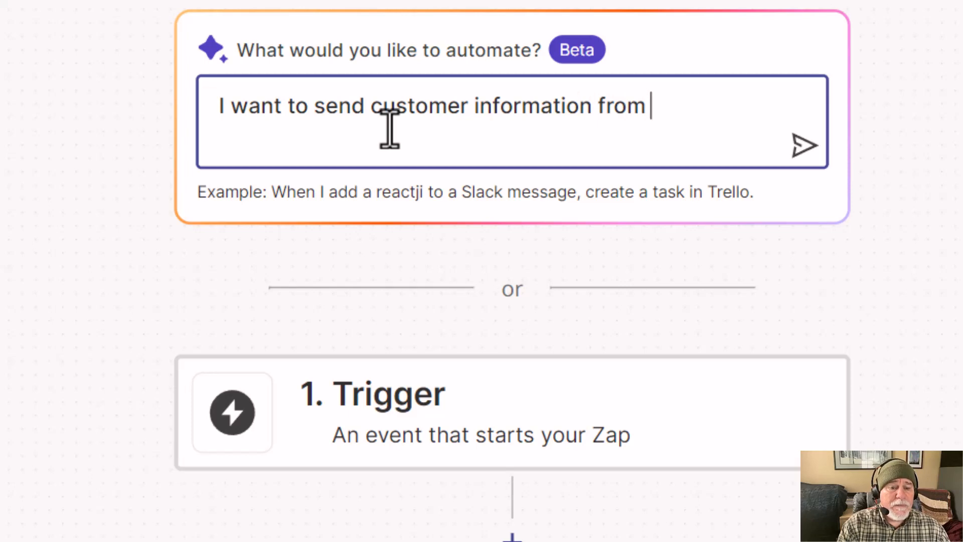
pyautogui.write('the Setmore ')
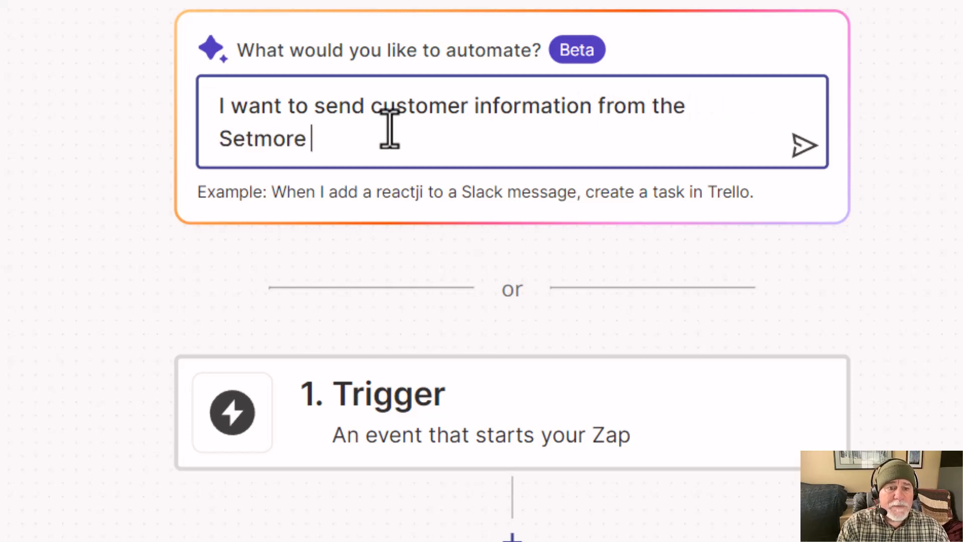
pyautogui.write('Ca')
pyautogui.press('BackSpace')
pyautogui.press('BackSpace')
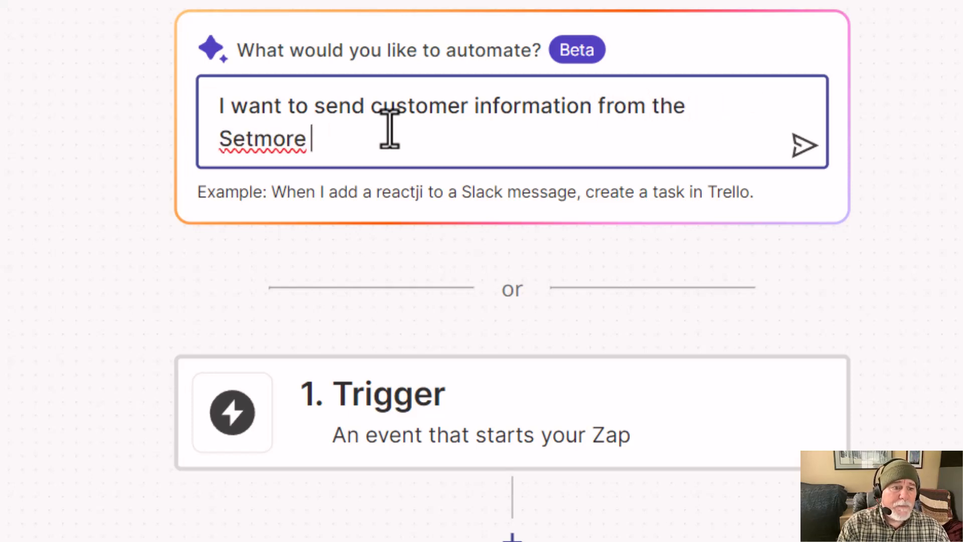
pyautogui.write('cla')
pyautogui.press('BackSpace')
pyautogui.press('BackSpace')
pyautogui.write('alendar ')
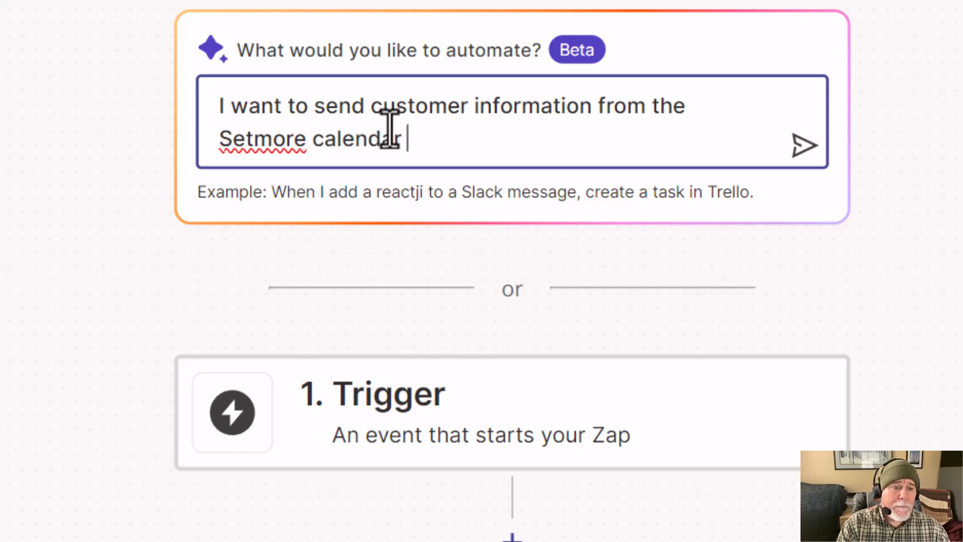
pyautogui.write('app to ')
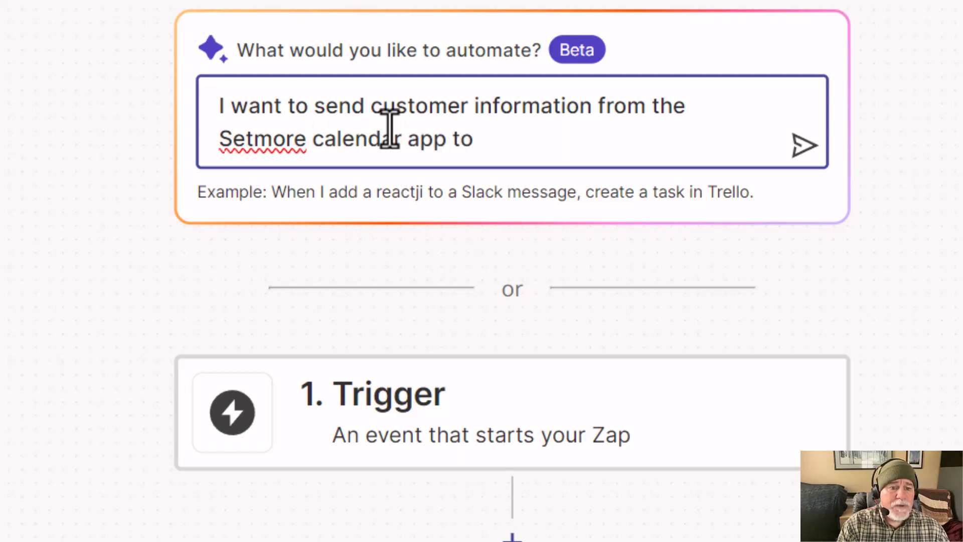
pyautogui.write('the conts')
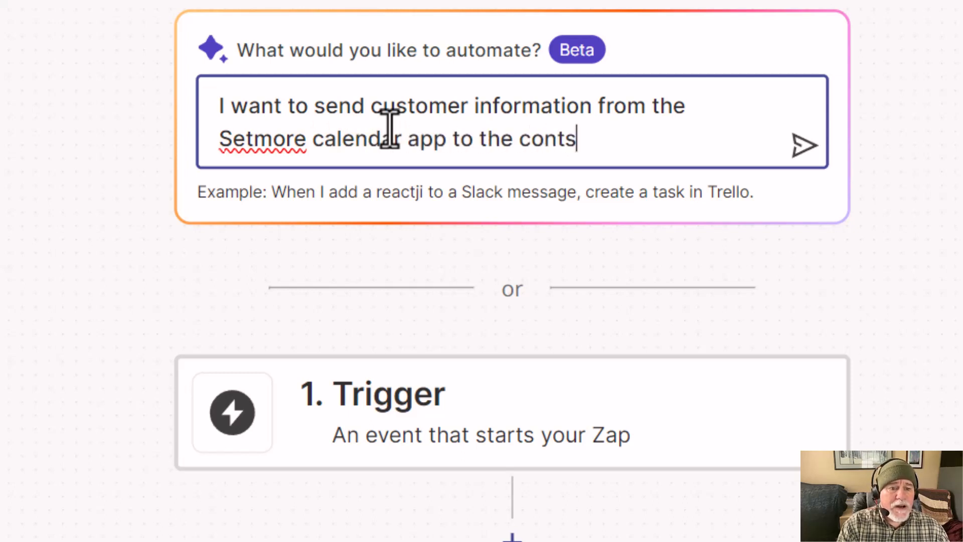
pyautogui.press('BackSpace')
pyautogui.write('acts ')
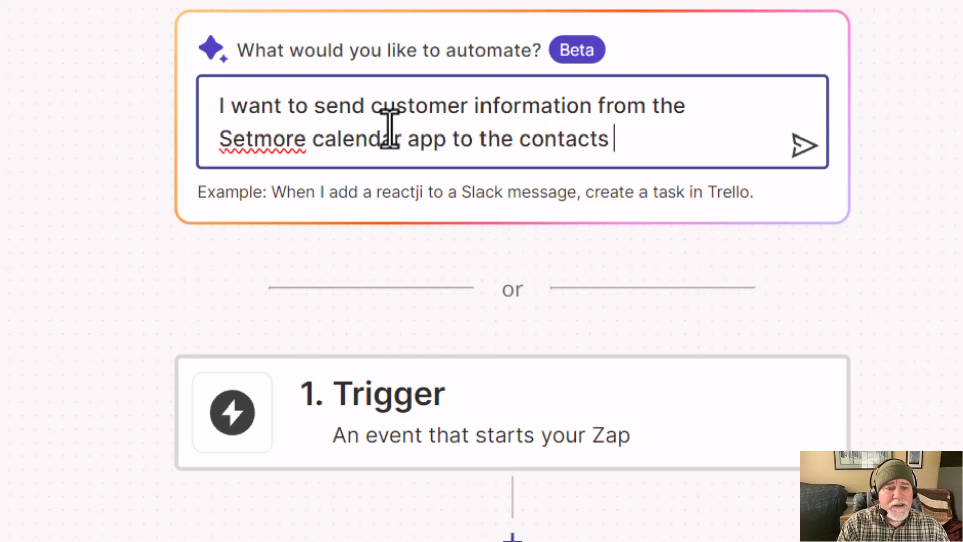
pyautogui.write('in Systeme.')
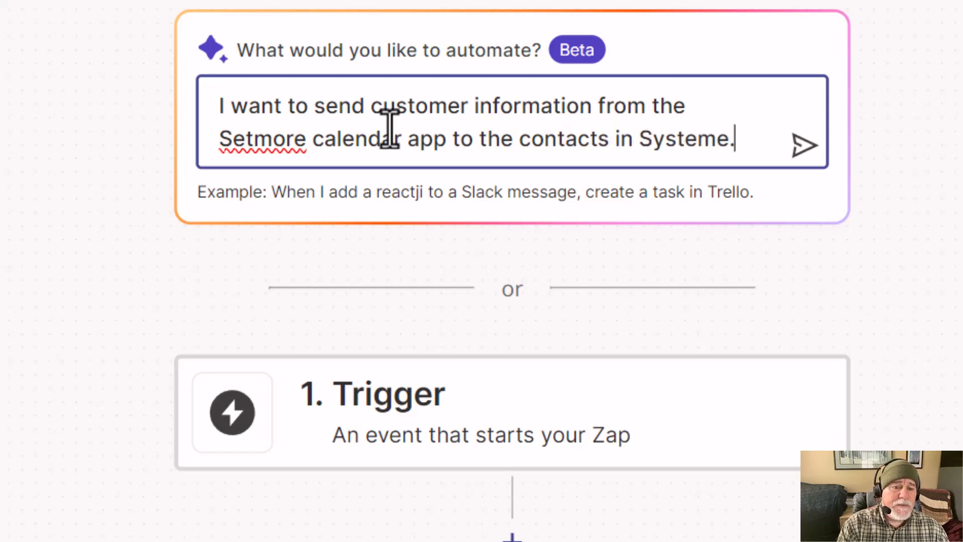
pyautogui.write('io')
pyautogui.press('Return')
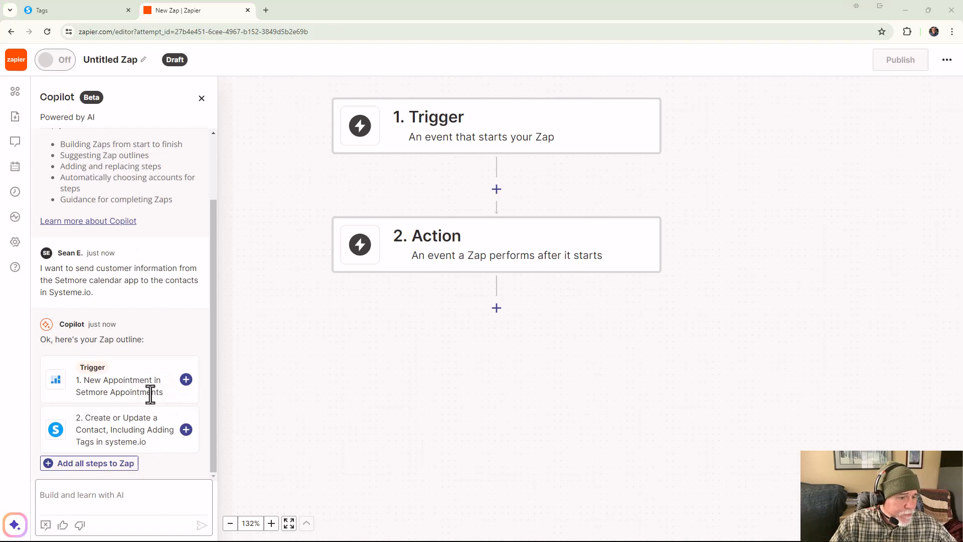
# Step: Add Copilot's suggested Setmore New Appointment trigger and systeme.io Create or Update a Contact, Including Adding Tags action to the Zap
pyautogui.click(186, 382)
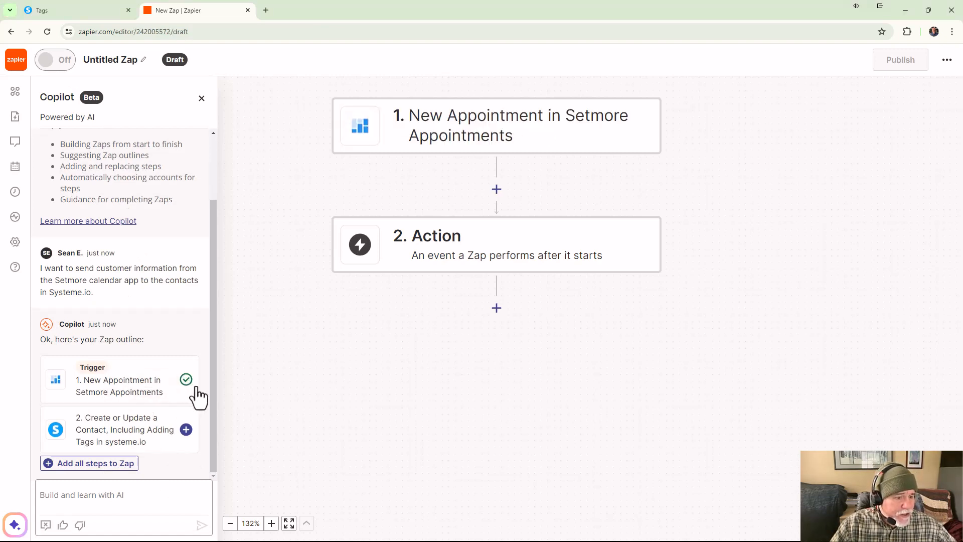
pyautogui.scroll(-1, 235, 369)
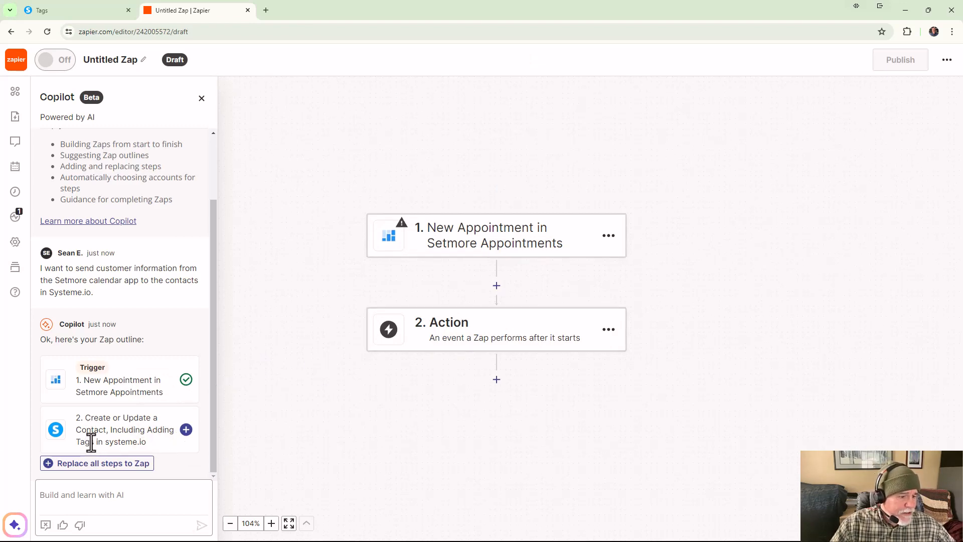
pyautogui.click(185, 431)
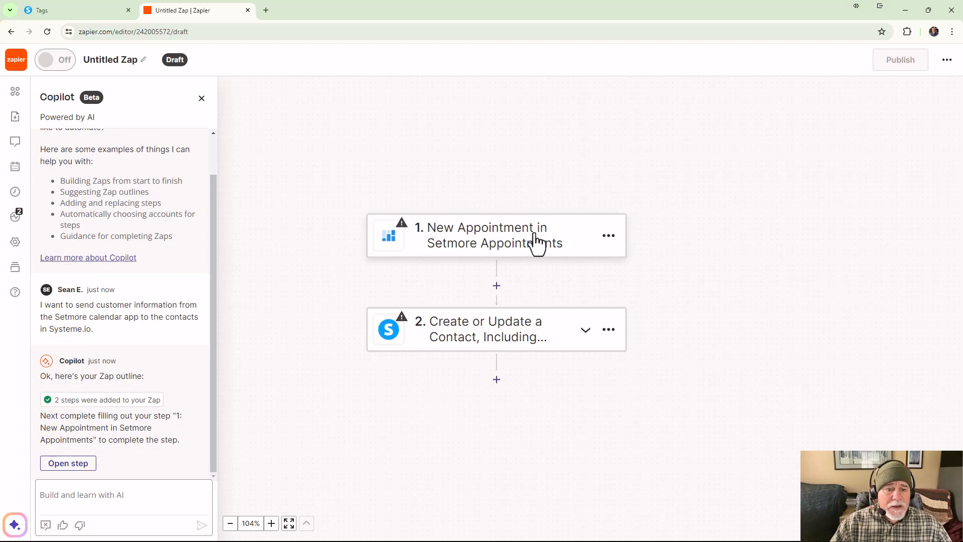
# Step: Connect the Setmore Appointments account to the trigger, test it, and continue with the New Appointment A record
pyautogui.click(517, 255)
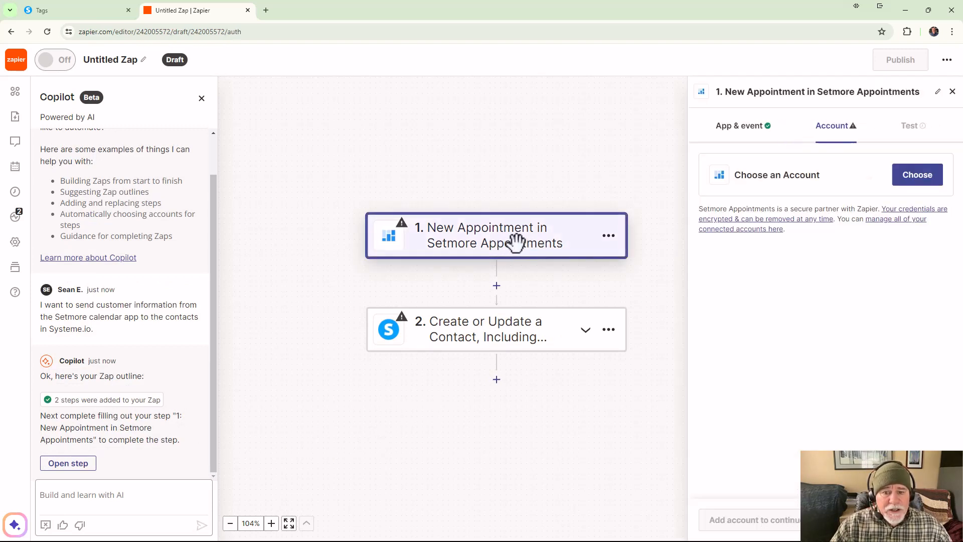
pyautogui.click(924, 180)
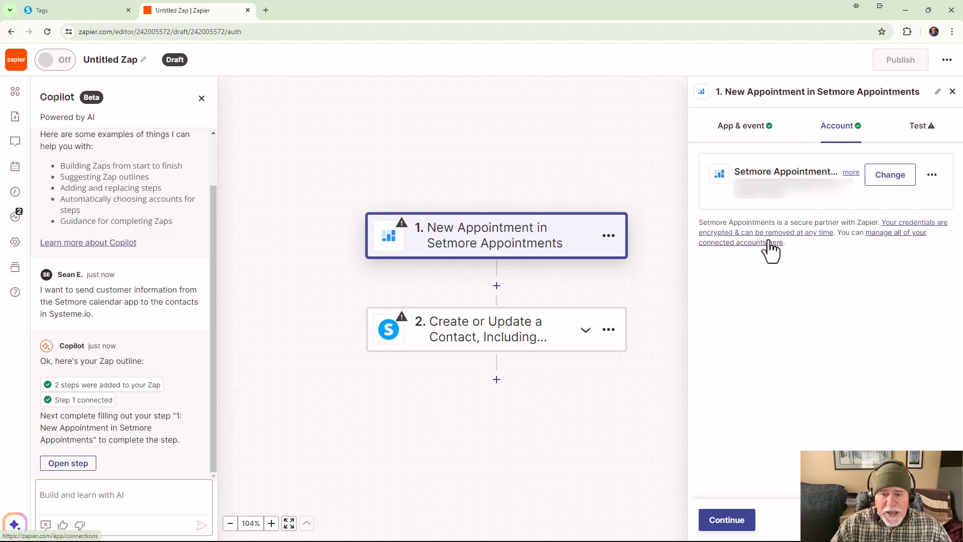
pyautogui.click(919, 132)
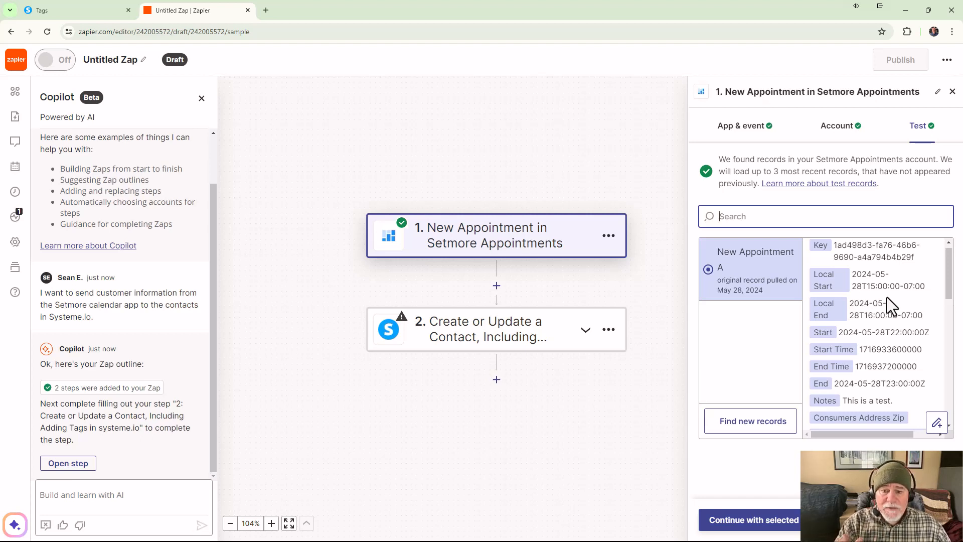
pyautogui.scroll(1, 848, 387)
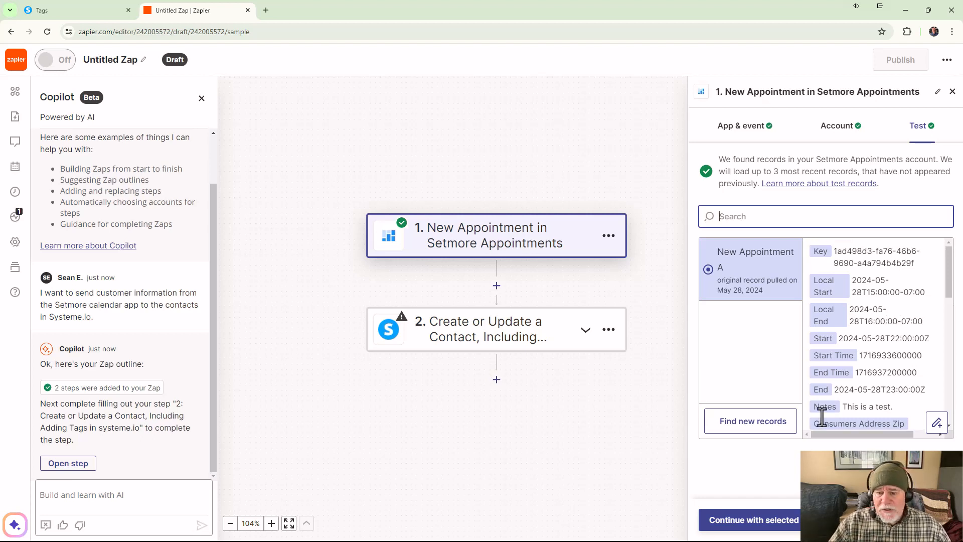
pyautogui.click(787, 522)
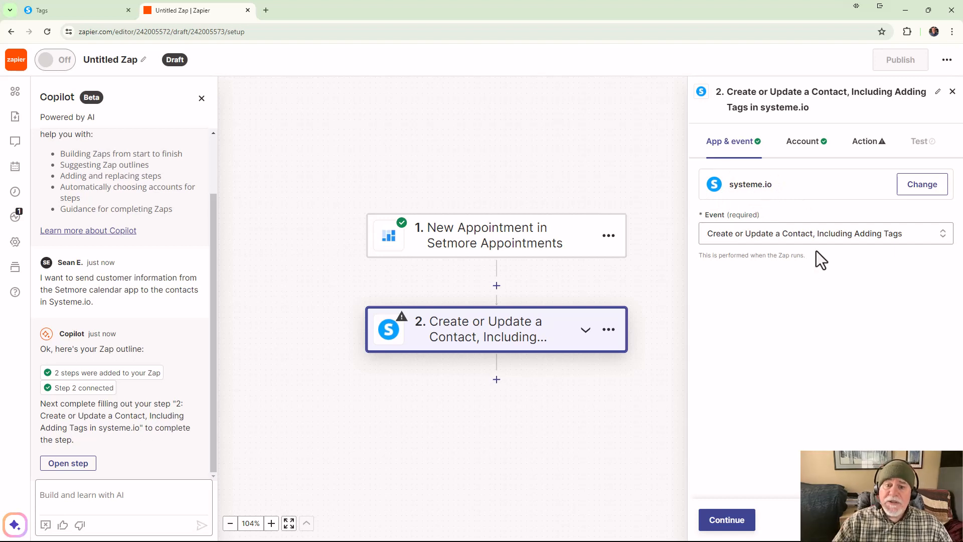
# Step: Accept the systeme.io action's event and connected account, and set its required tag to Customer
pyautogui.click(727, 522)
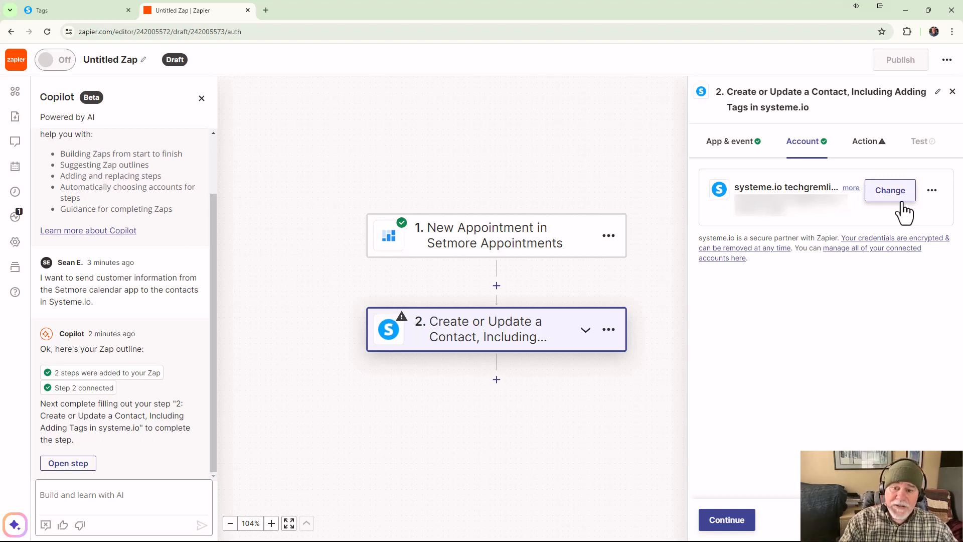
pyautogui.click(739, 529)
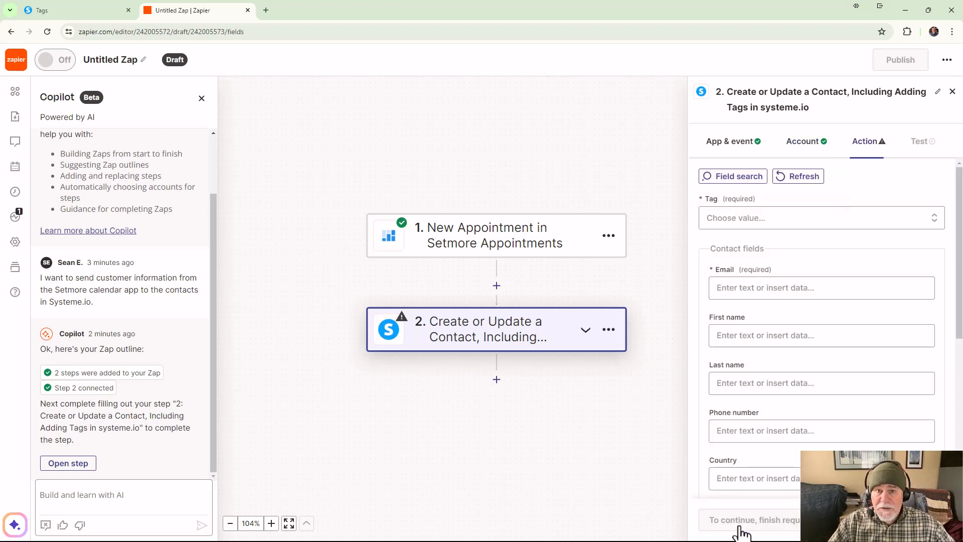
pyautogui.click(795, 232)
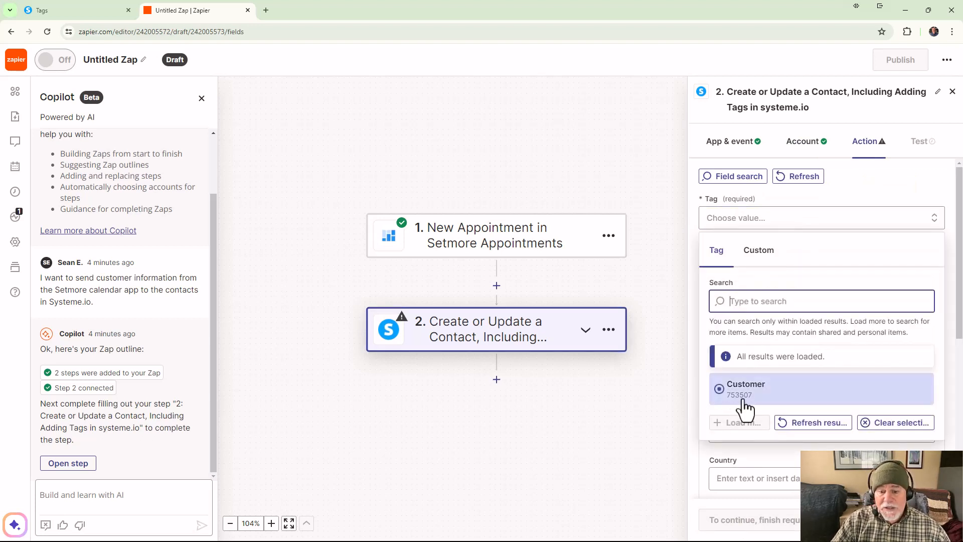
pyautogui.click(749, 401)
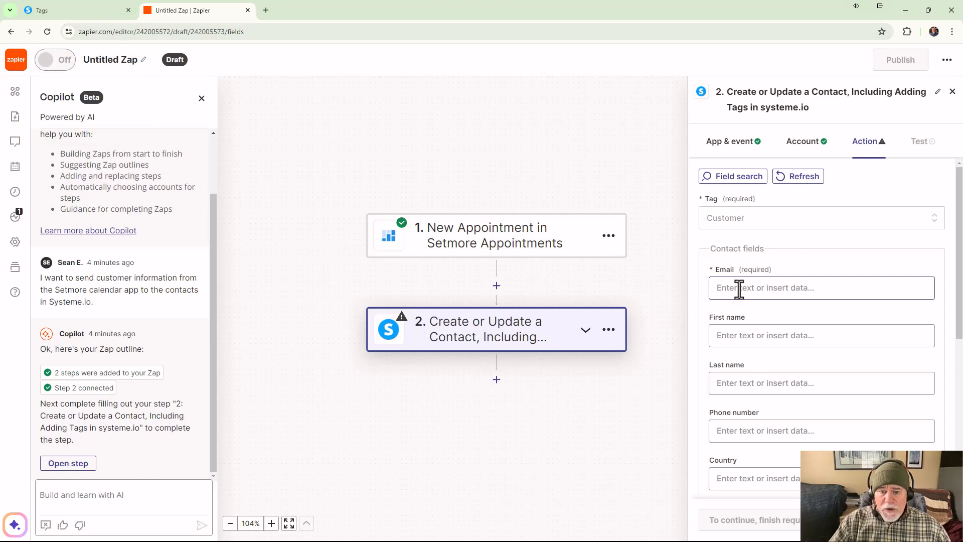
# Step: Map the systeme.io contact's Email field to Consumers Email from the Setmore appointment
pyautogui.scroll(-1, 749, 277)
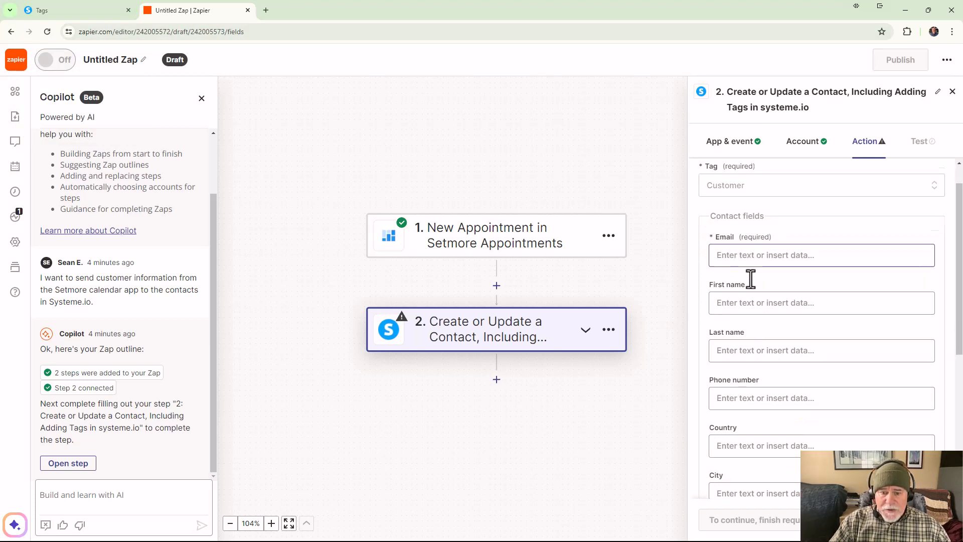
pyautogui.click(749, 238)
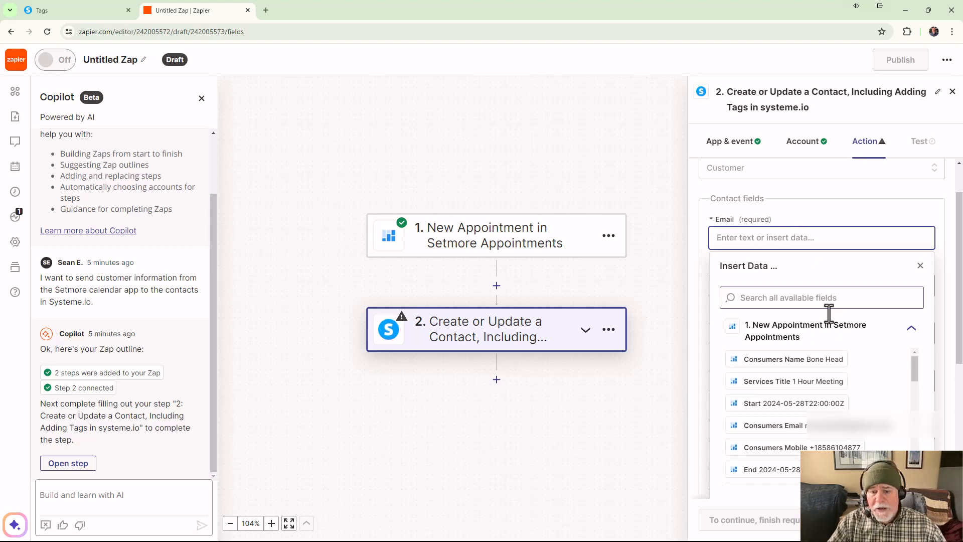
pyautogui.scroll(-2, 846, 357)
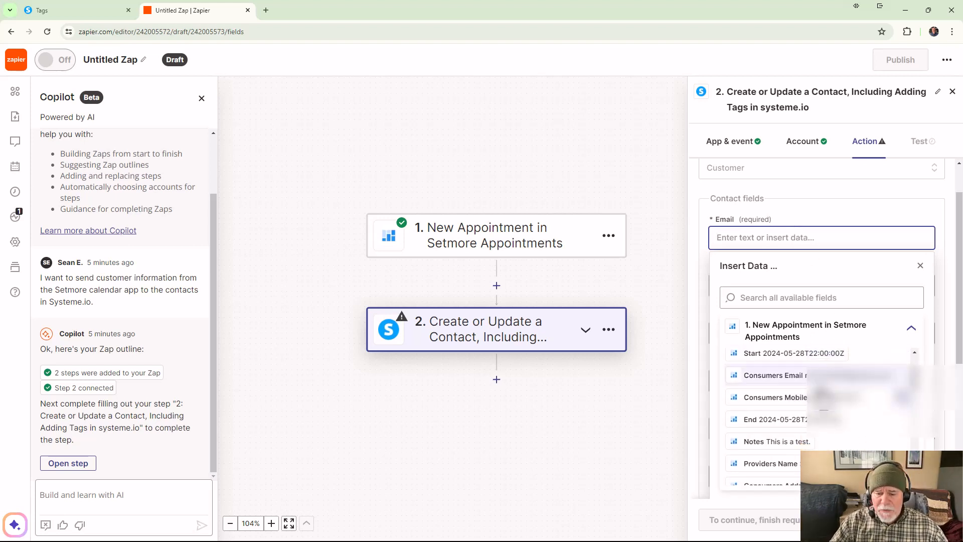
pyautogui.click(803, 381)
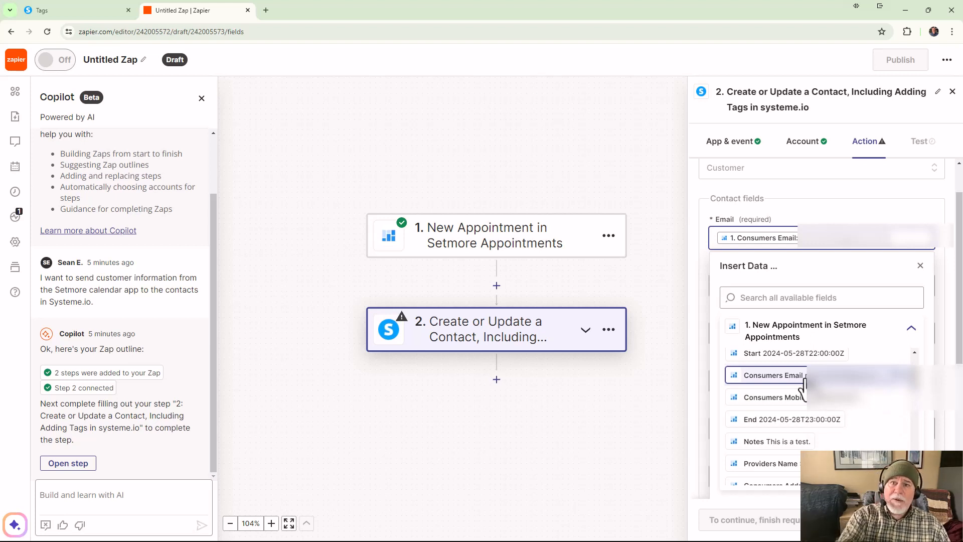
pyautogui.click(879, 216)
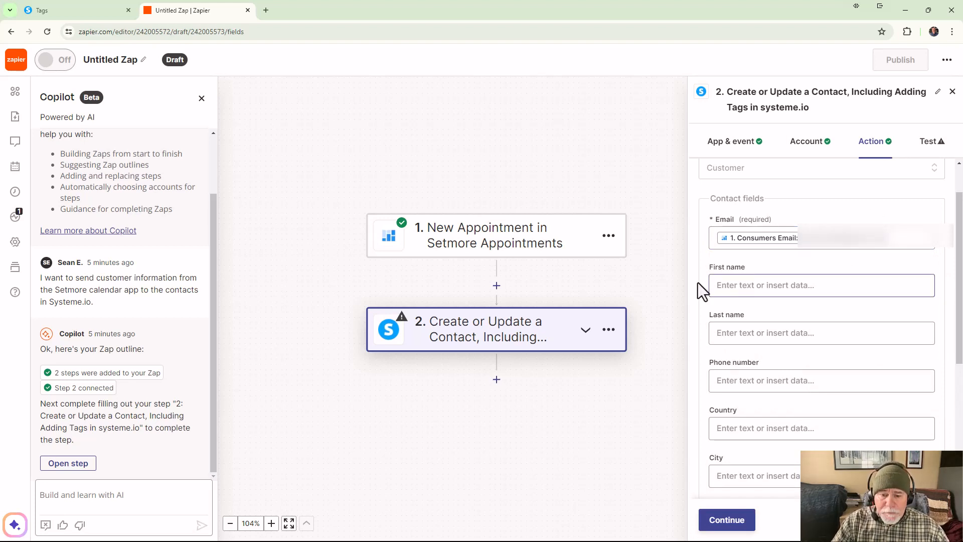
# Step: Map the systeme.io contact's First name field to Consumers Name from the Setmore appointment
pyautogui.click(765, 286)
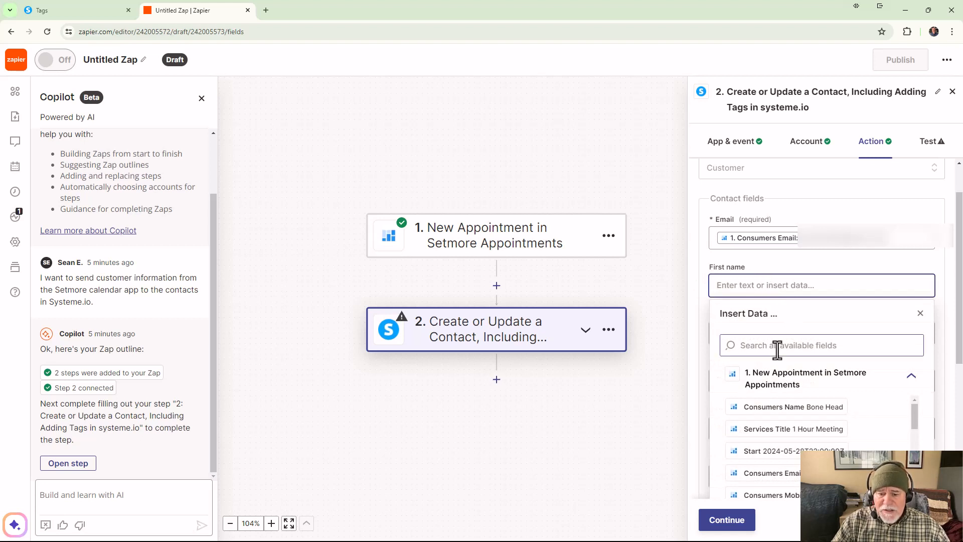
pyautogui.click(793, 408)
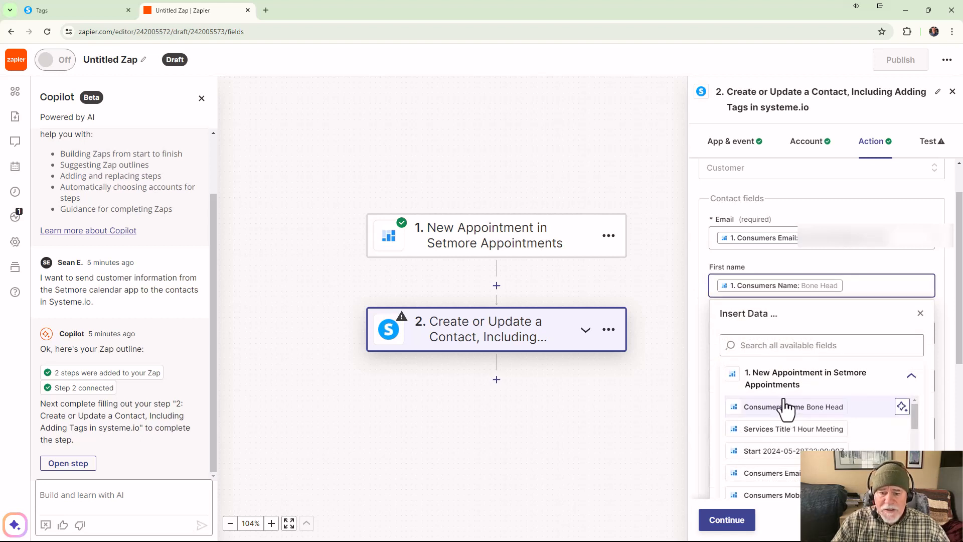
pyautogui.click(922, 315)
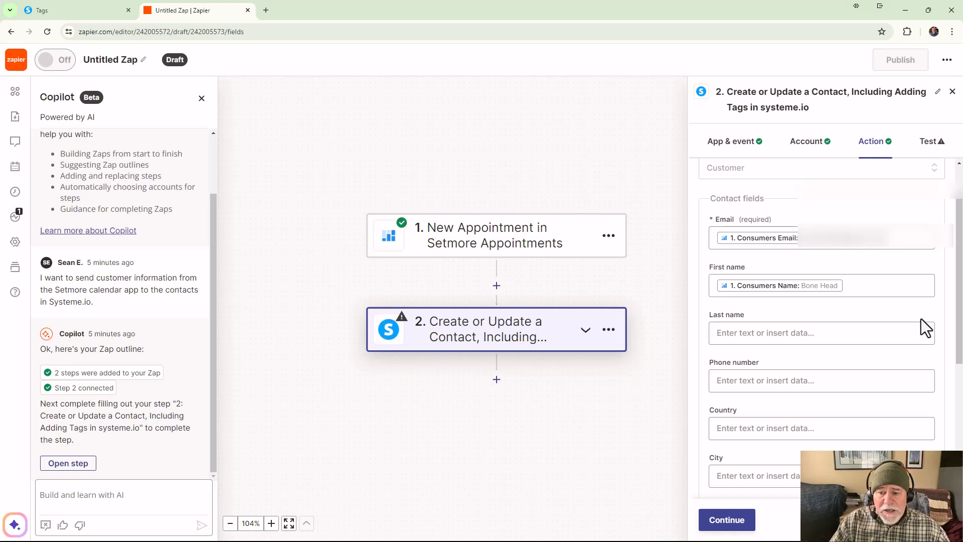
# Step: Review the systeme.io contact fields, accept the email and first name mappings, and test the action by sending the sample contact
pyautogui.scroll(-1, 921, 318)
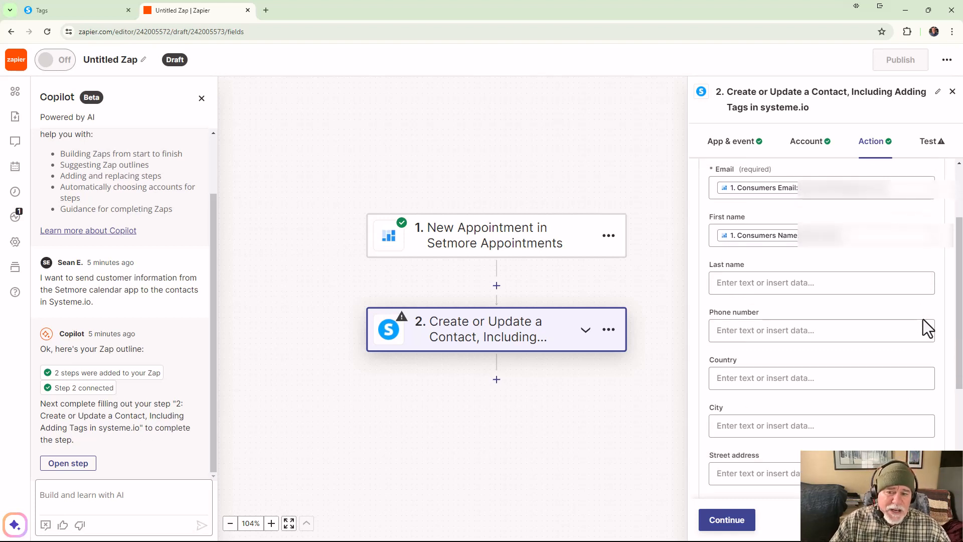
pyautogui.scroll(2, 924, 319)
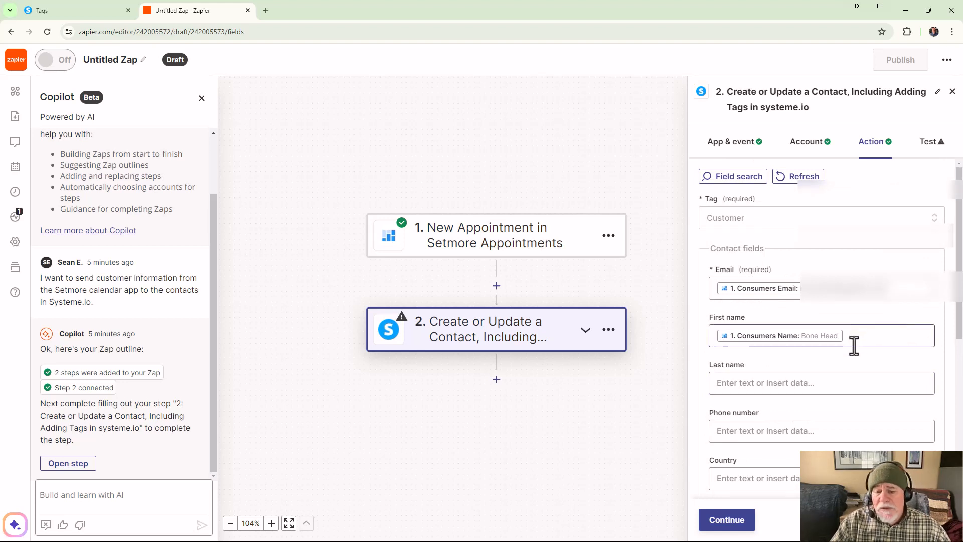
pyautogui.scroll(-1, 854, 346)
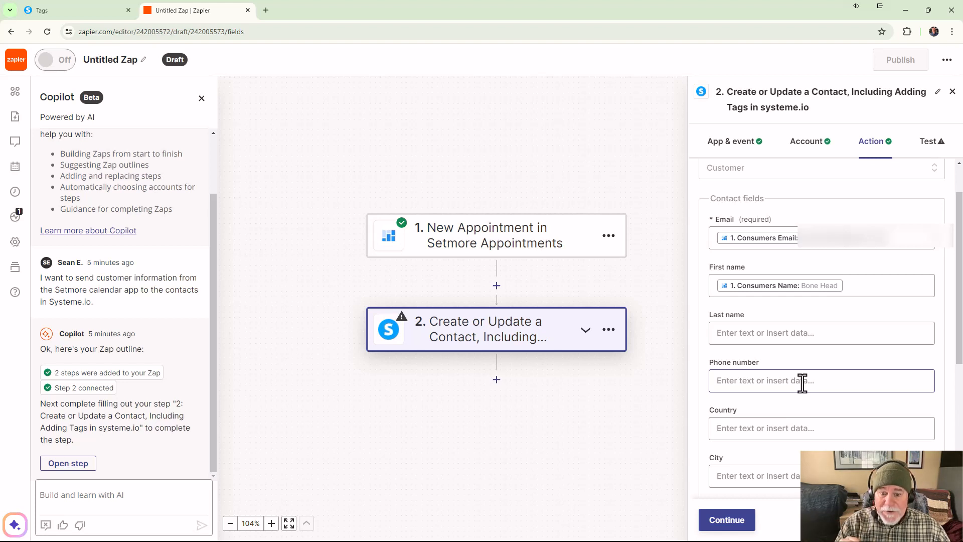
pyautogui.scroll(-2, 798, 394)
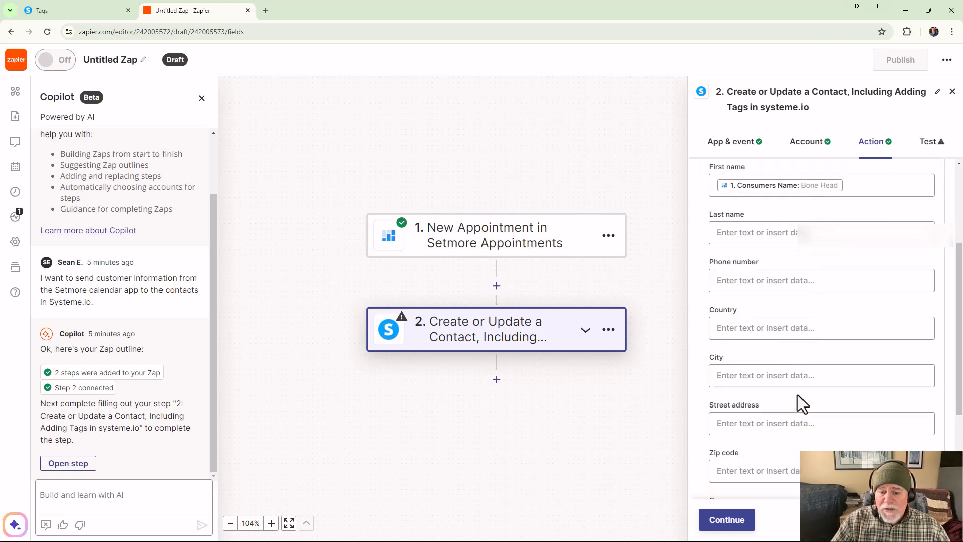
pyautogui.scroll(-1, 781, 397)
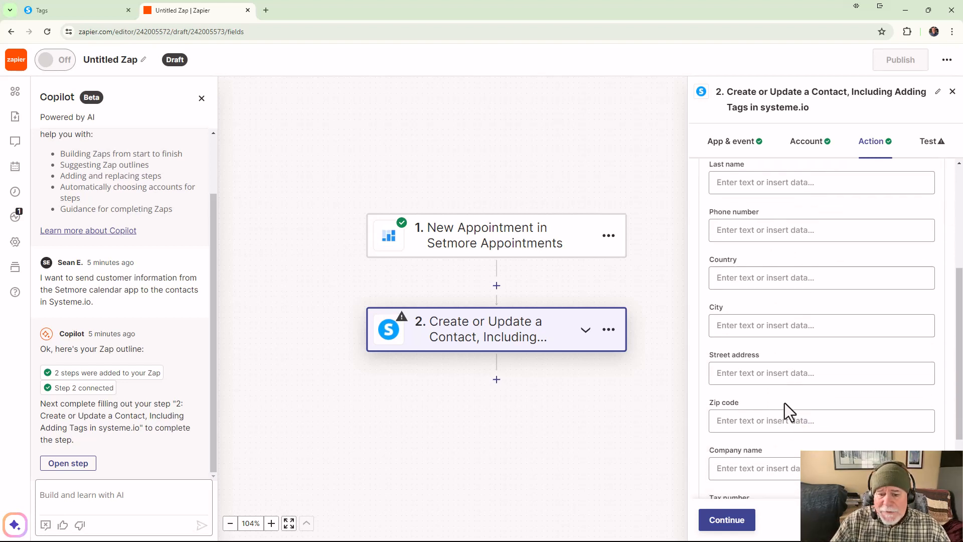
pyautogui.scroll(-2, 791, 399)
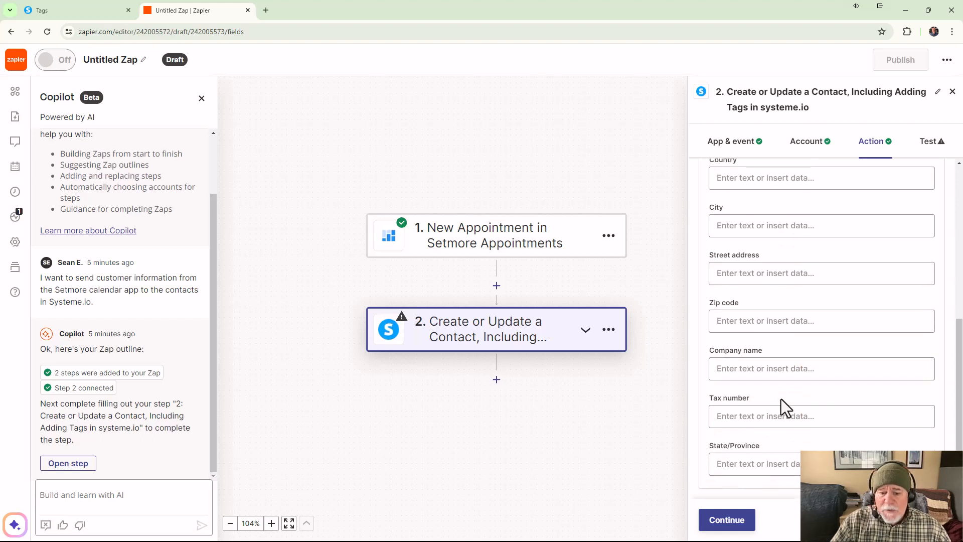
pyautogui.scroll(6, 781, 399)
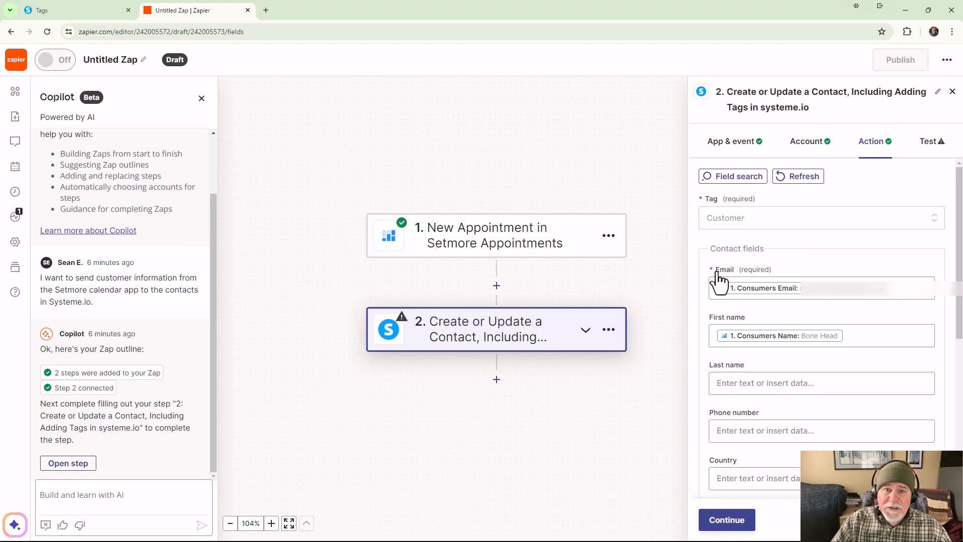
pyautogui.click(740, 522)
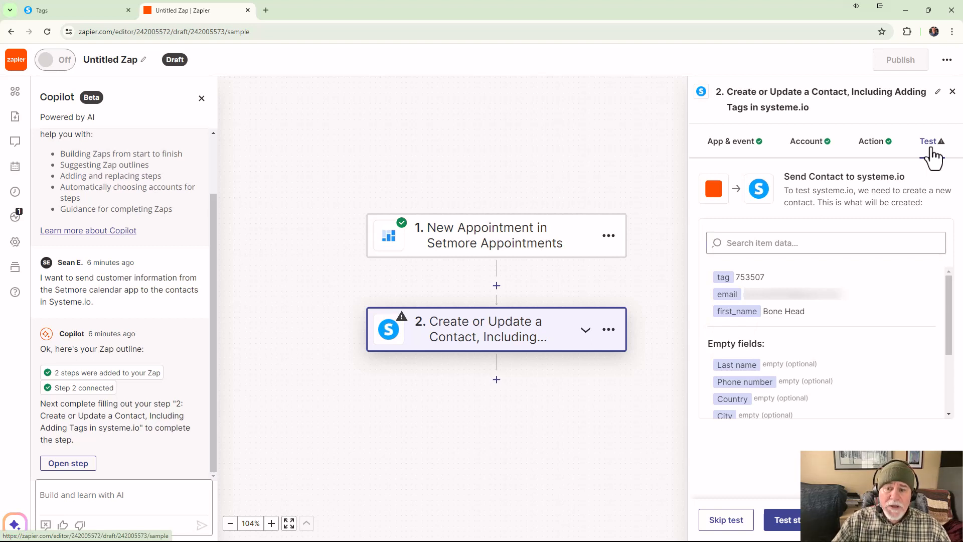
pyautogui.click(781, 522)
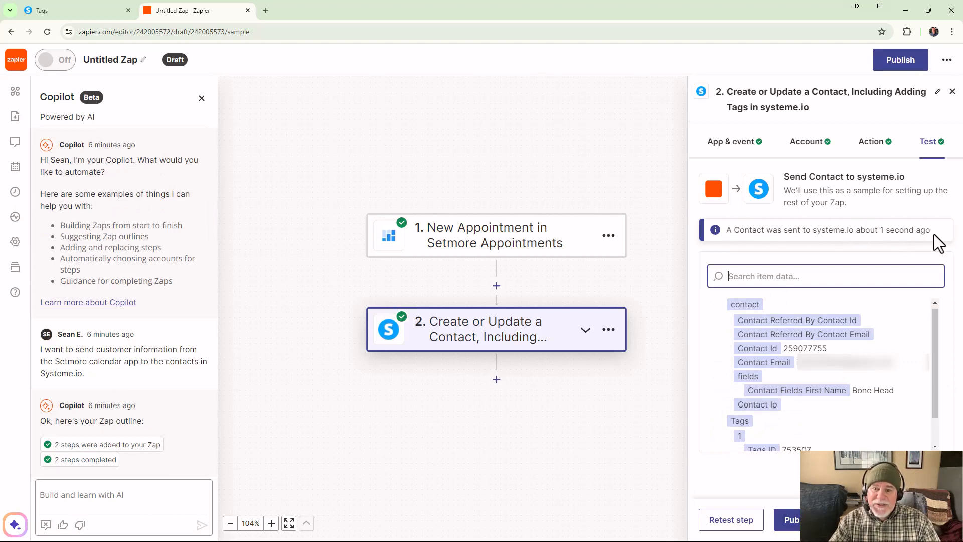
# Step: Switch to systeme.io, open and reload the Contacts list to check the test contact and its tag, and return to the Zap in Zapier
pyautogui.click(45, 8)
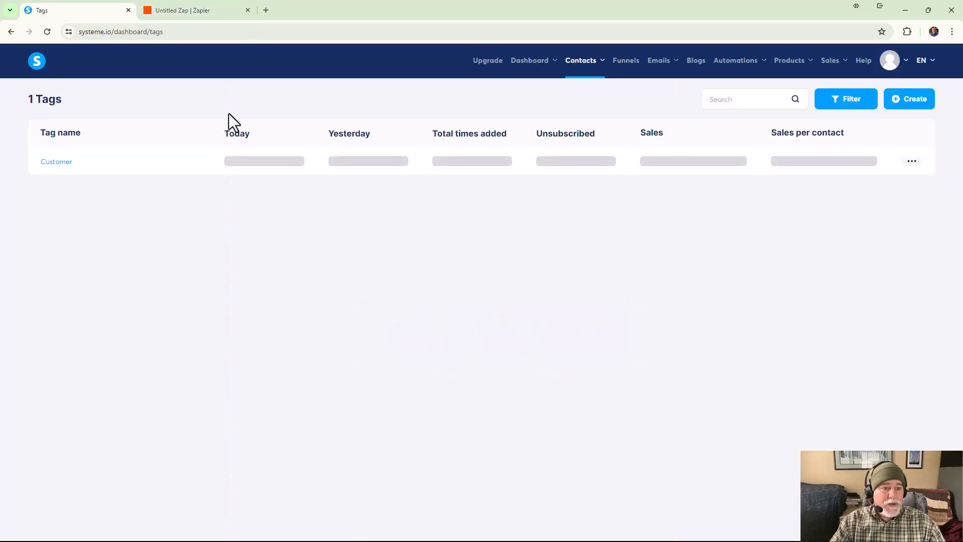
pyautogui.moveTo(595, 64)
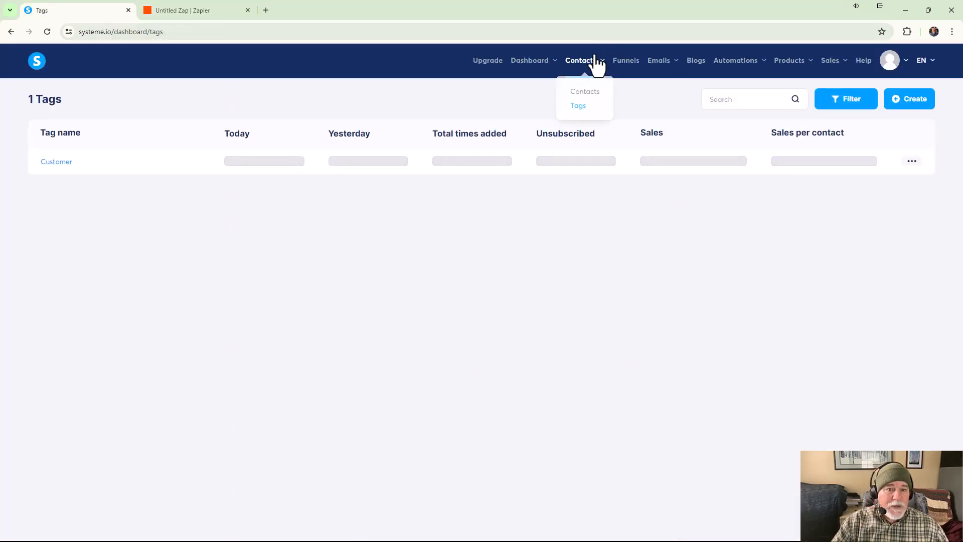
pyautogui.click(583, 94)
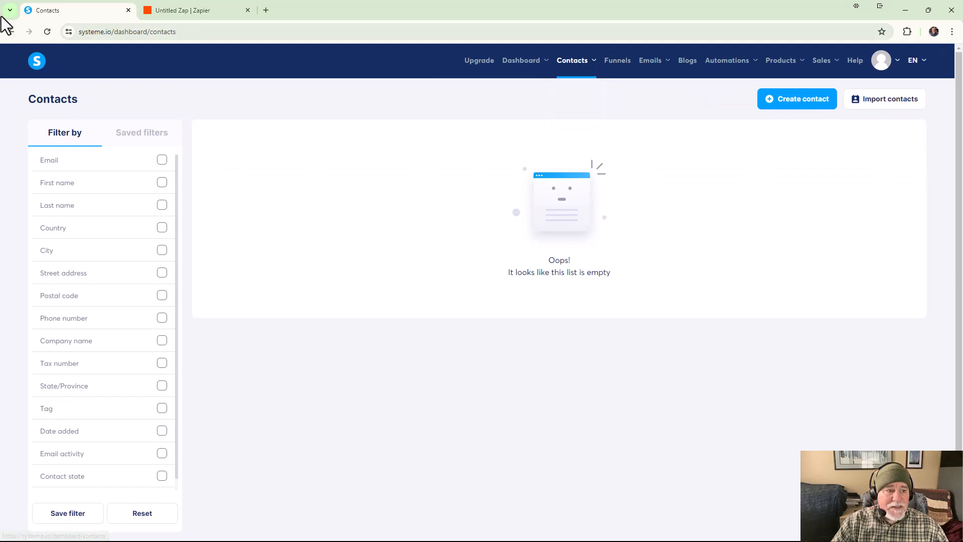
pyautogui.click(48, 32)
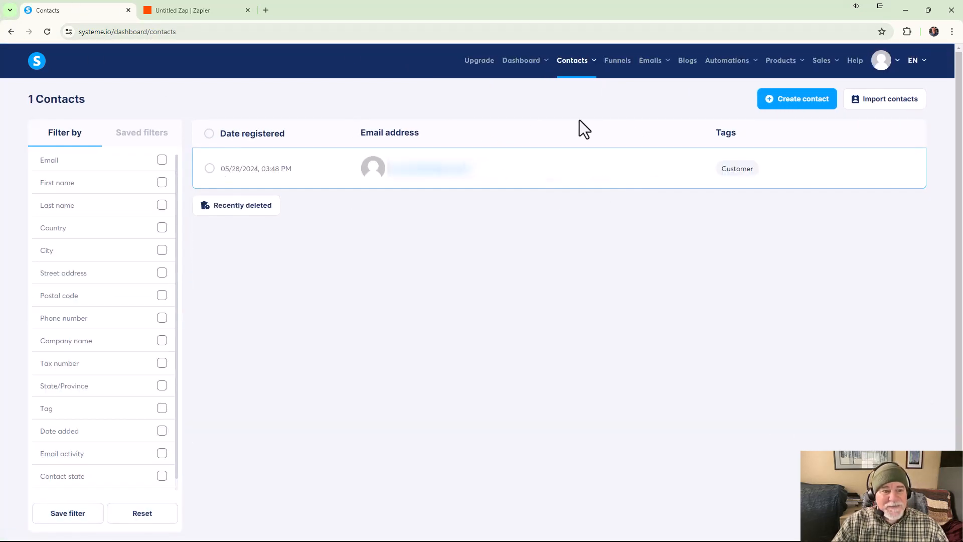
pyautogui.click(183, 10)
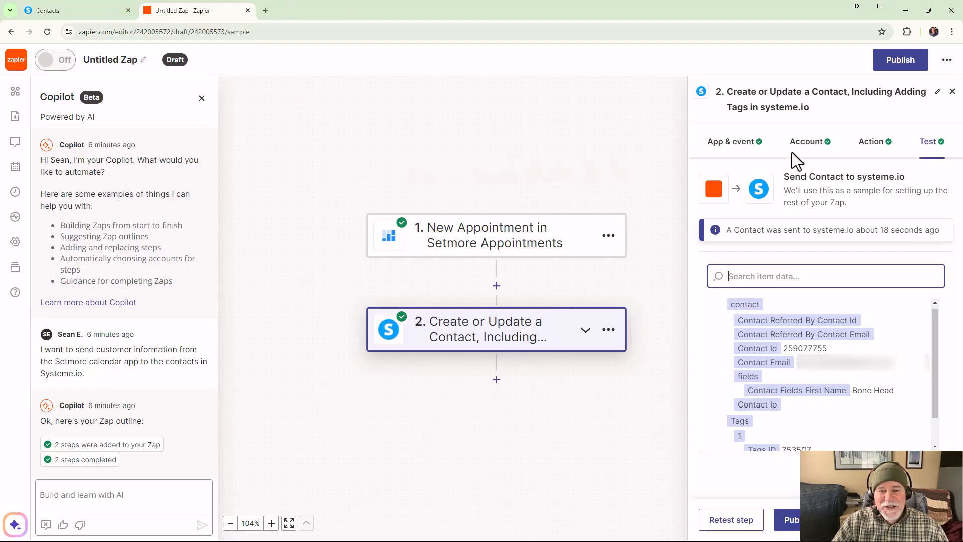